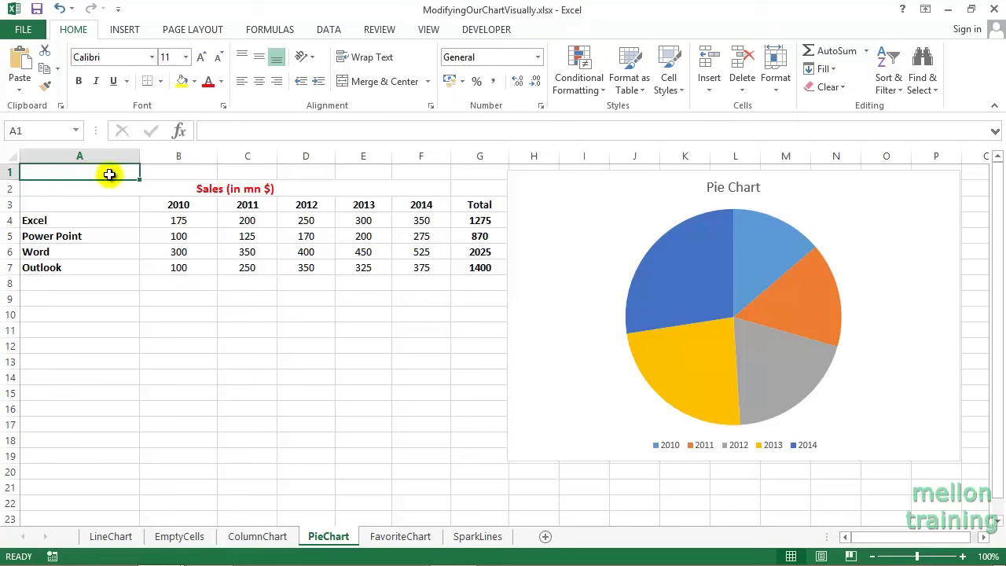
Select the 'Pie Chart' pie on the PieChart sheet and show the Chart Tools Design ribbon.
click(568, 223)
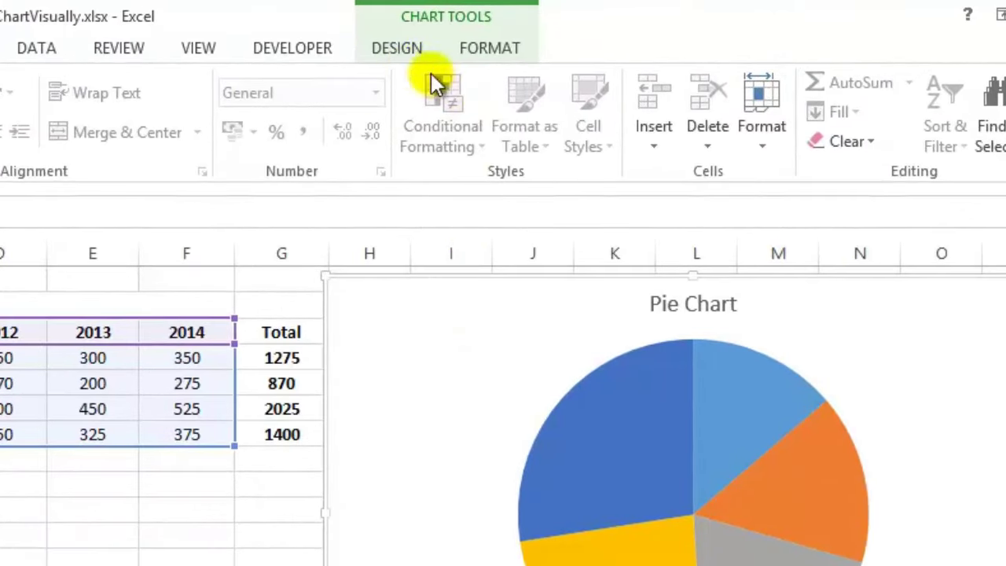
click(397, 54)
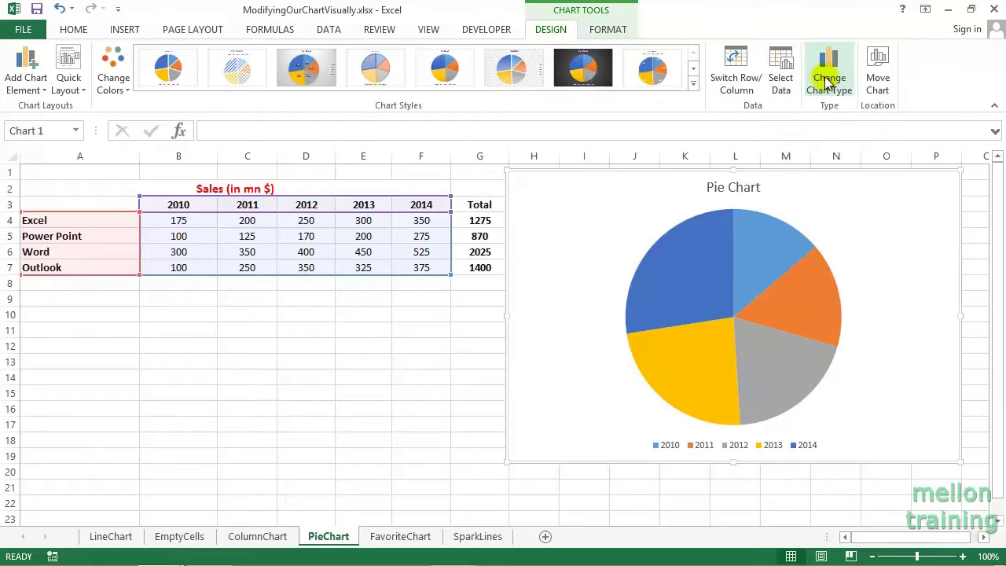
Set the basic 2-D Pie as the default chart type in Change Chart Type.
click(830, 81)
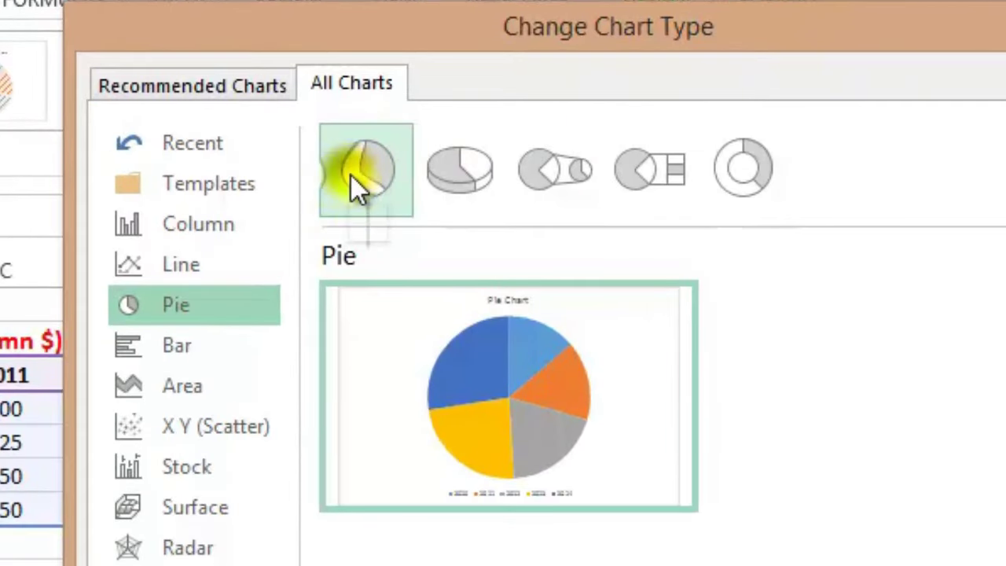
right_click(350, 175)
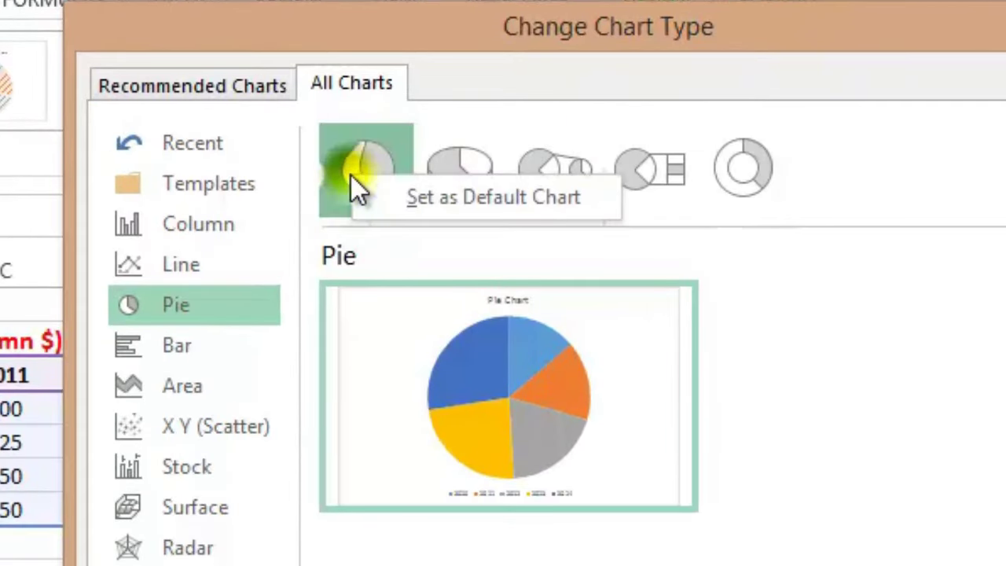
click(413, 193)
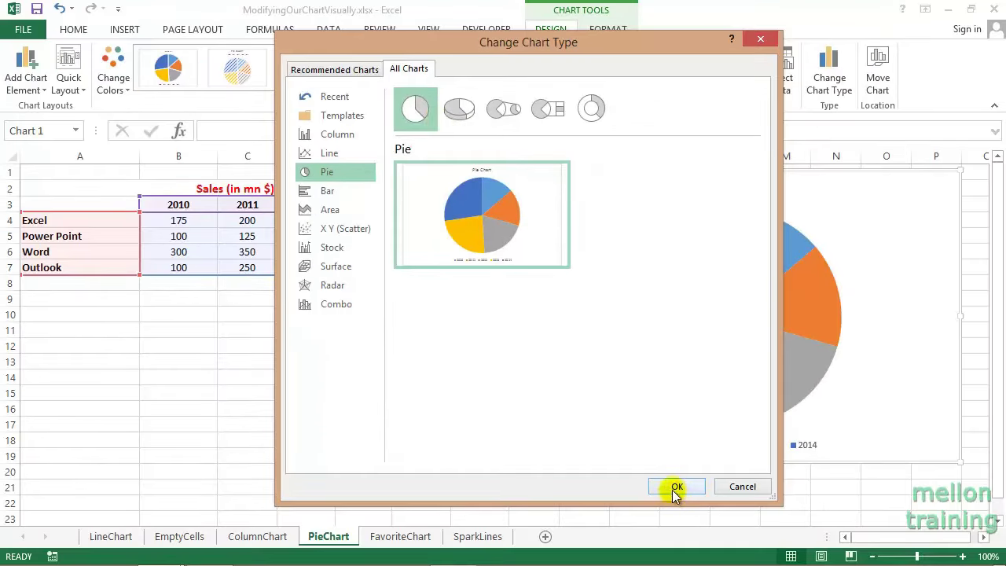
click(674, 487)
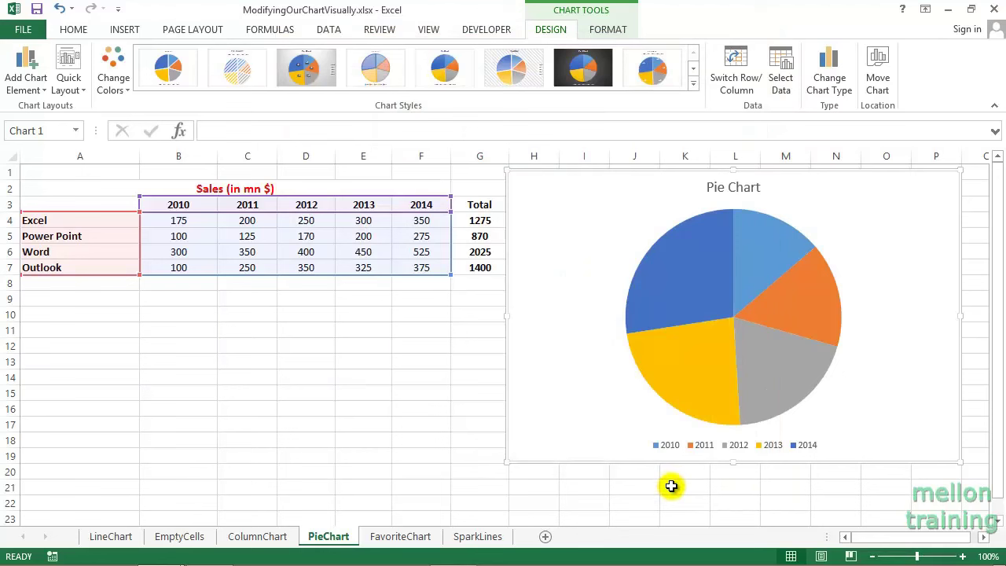
Insert a default pie chart of the A3:F7 sales table with Alt+F1, then go to the FavoriteChart sheet.
click(202, 379)
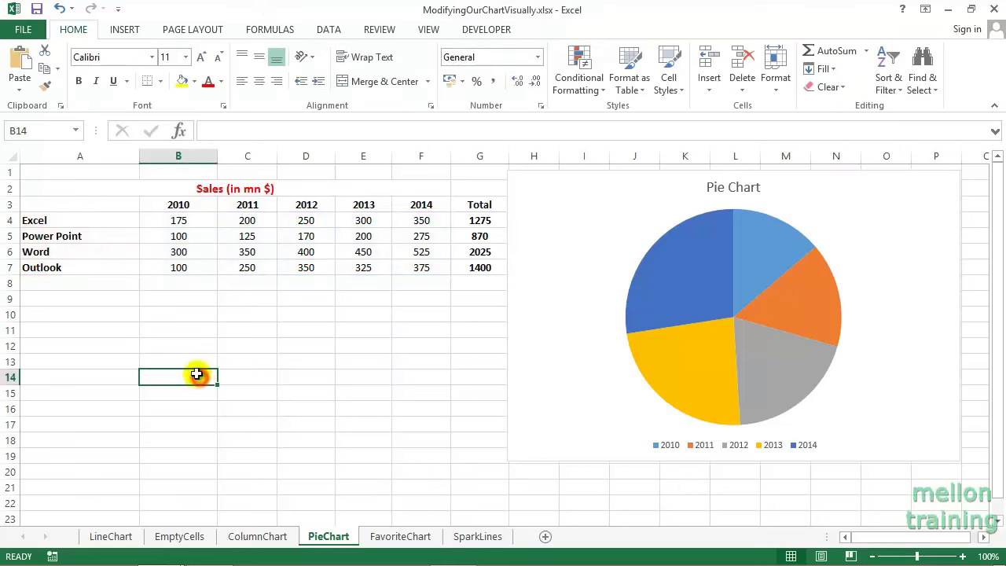
drag(70, 204, 418, 269)
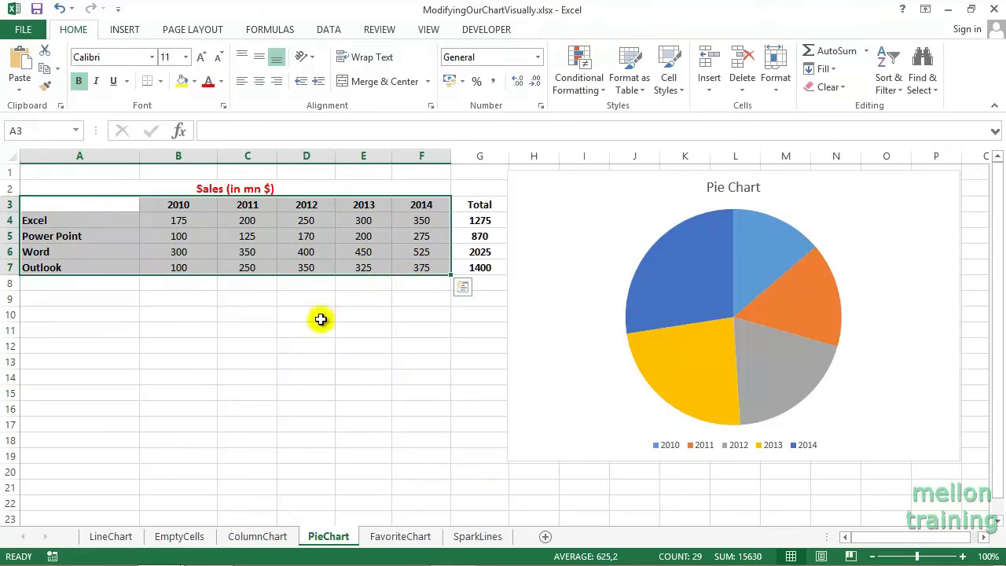
key(alt+F1)
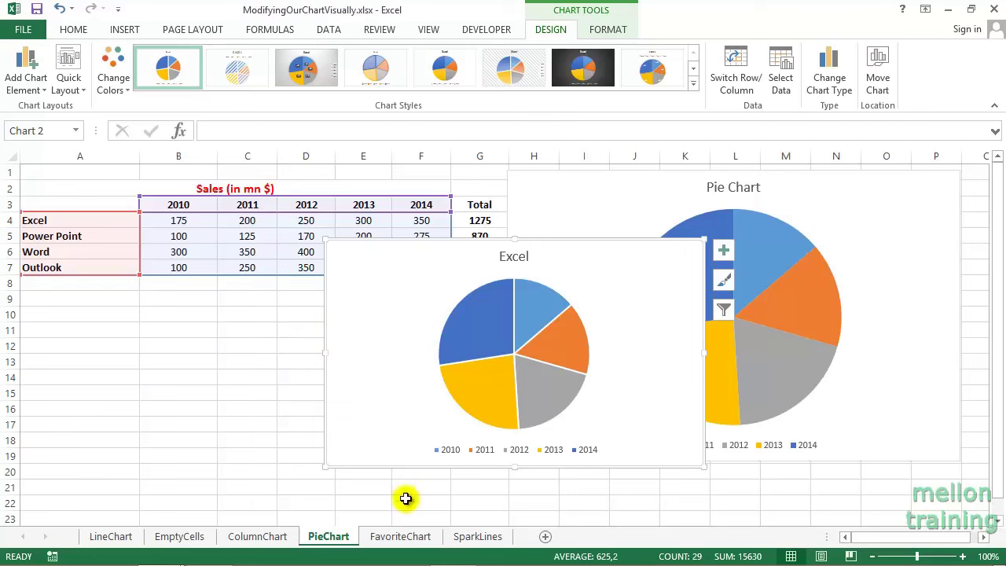
click(405, 538)
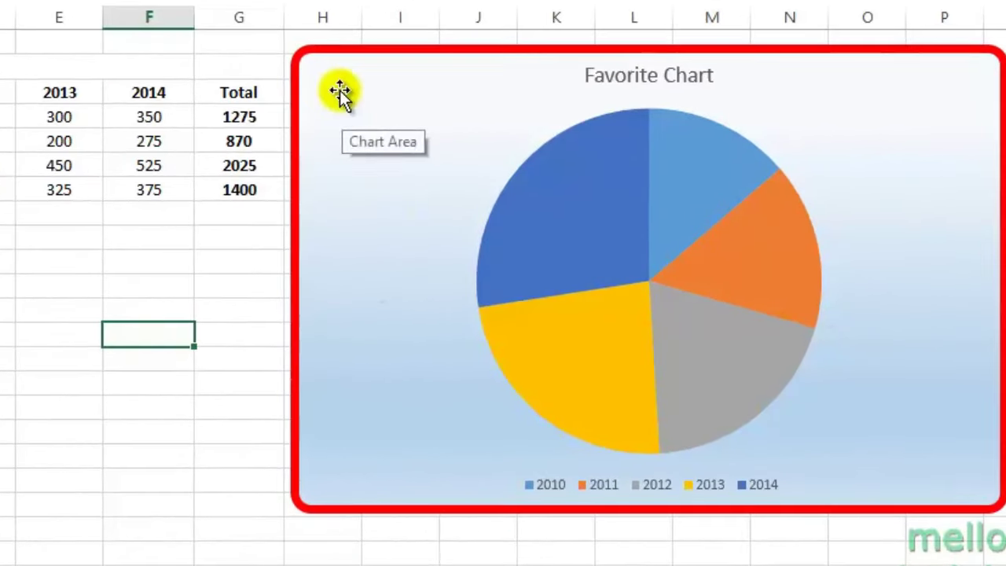
Save the red-framed Favorite Chart pie as chart template file 'MyFavorite'.
right_click(545, 202)
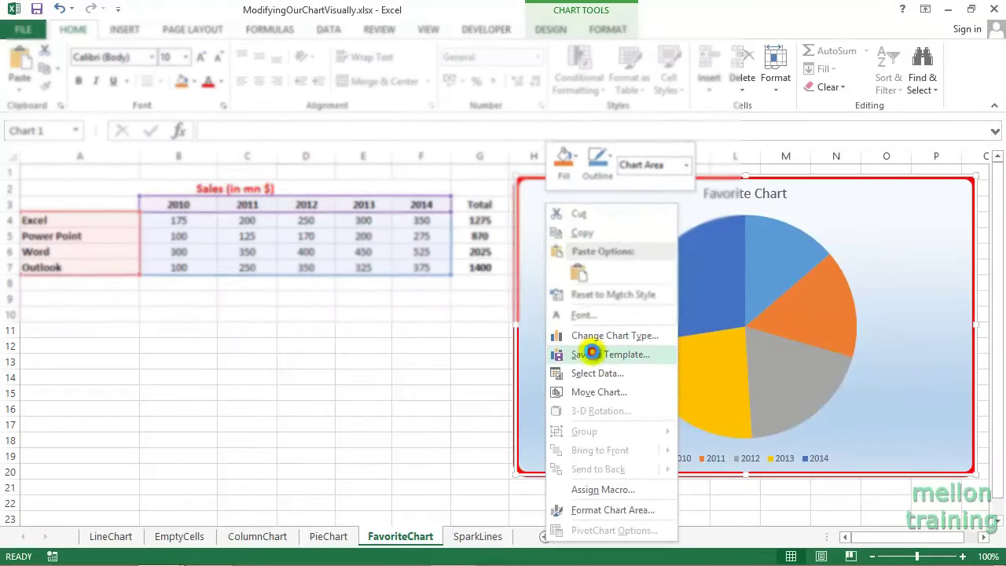
click(588, 355)
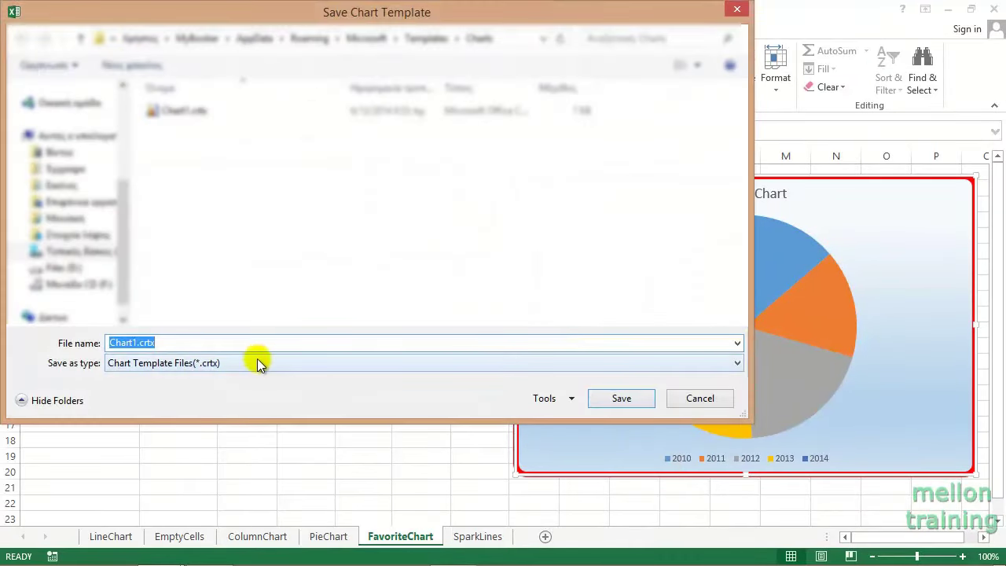
key(BackSpace)
text(df)
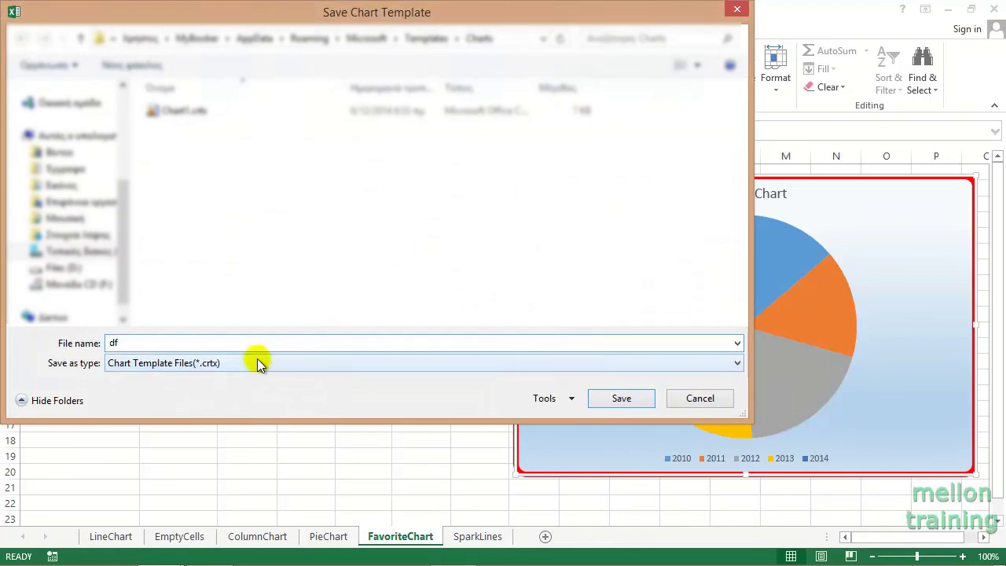
key(BackSpace)
key(BackSpace)
text(My)
text(Favo)
text(rite)
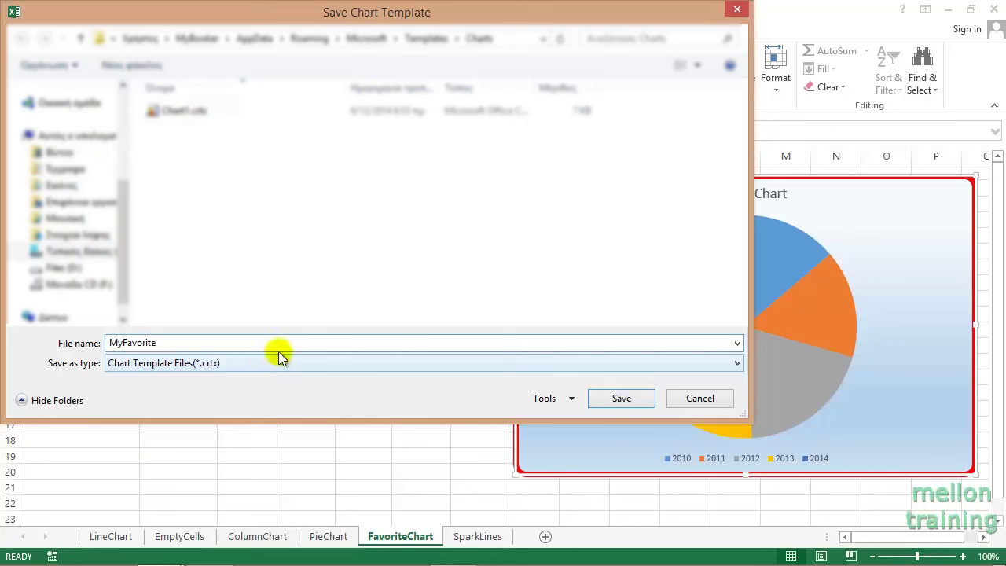
click(629, 398)
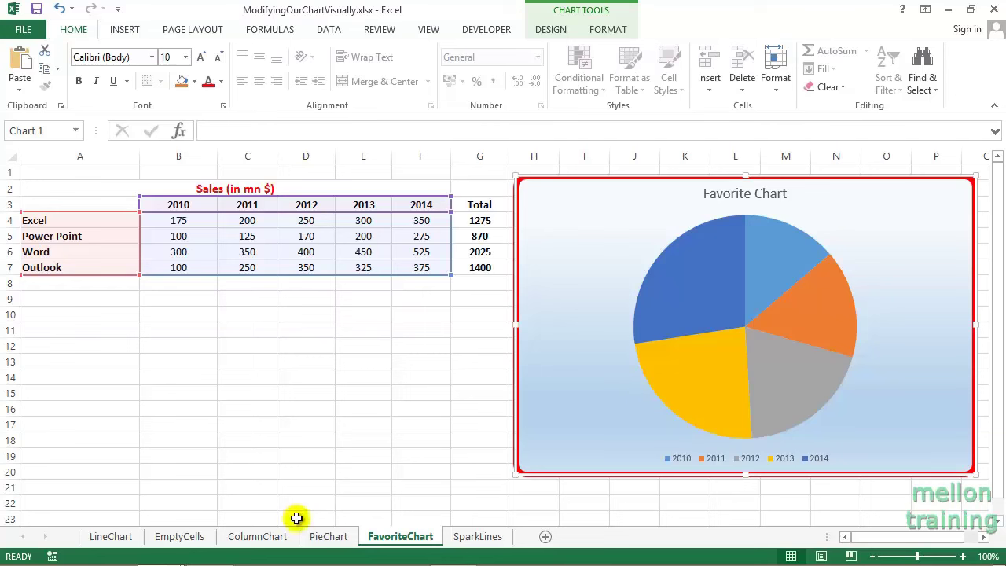
On the ColumnChart sheet, apply the MyFavorite template to the clustered column chart.
click(258, 536)
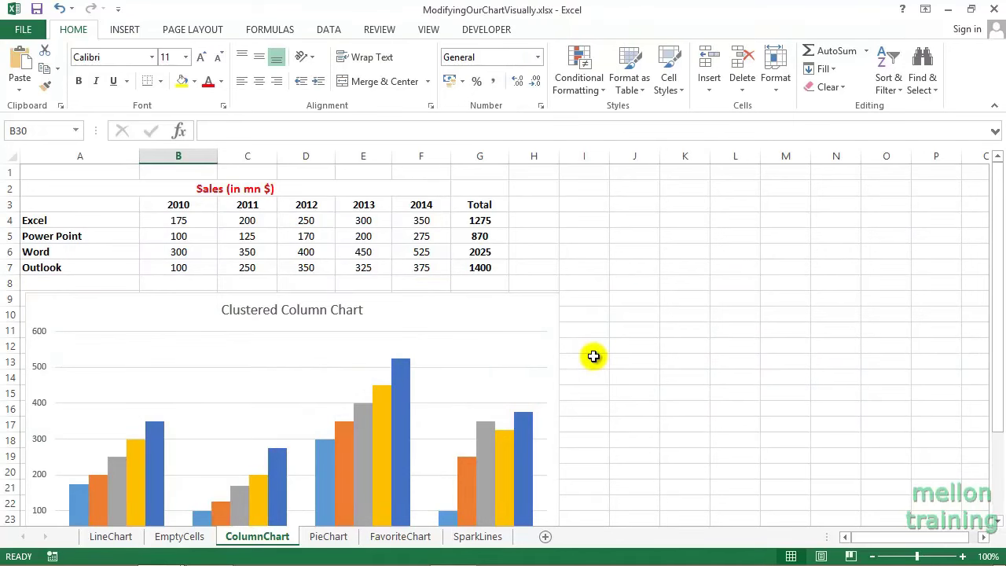
click(503, 312)
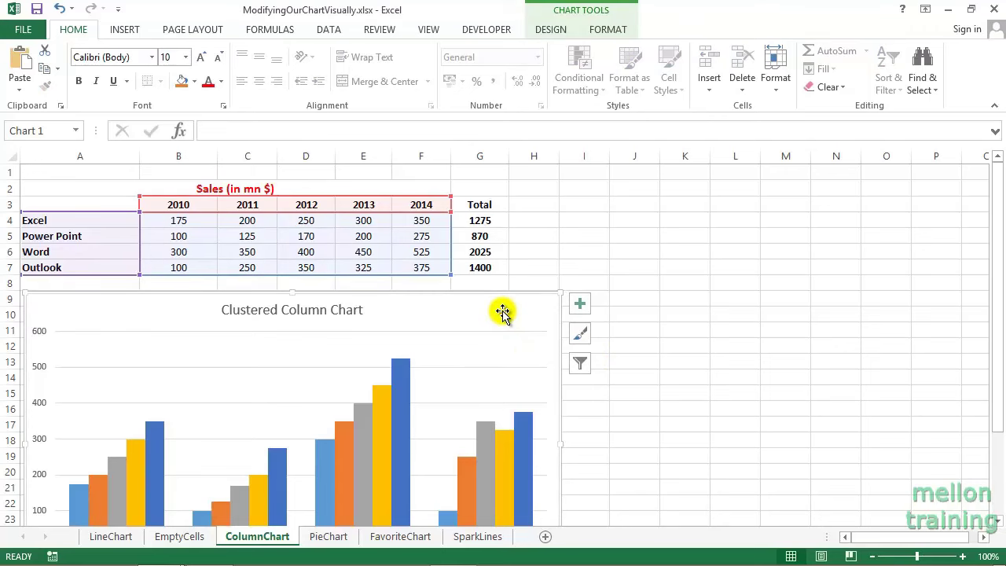
click(540, 31)
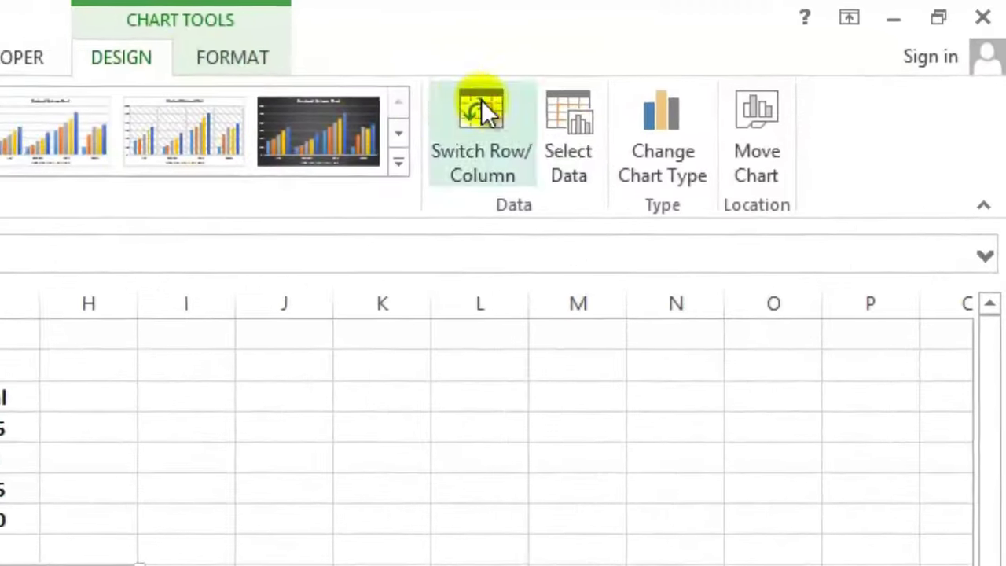
click(651, 126)
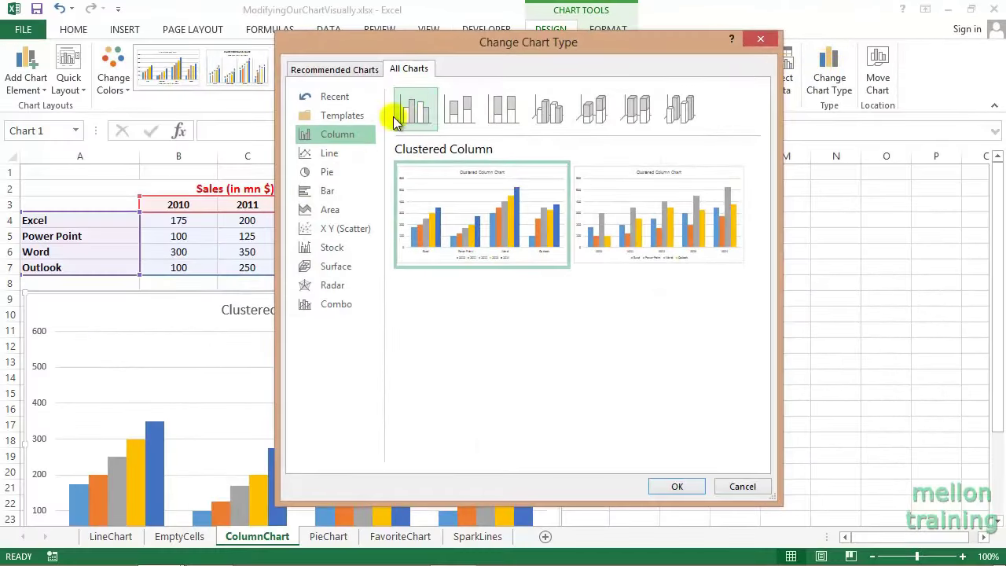
click(354, 126)
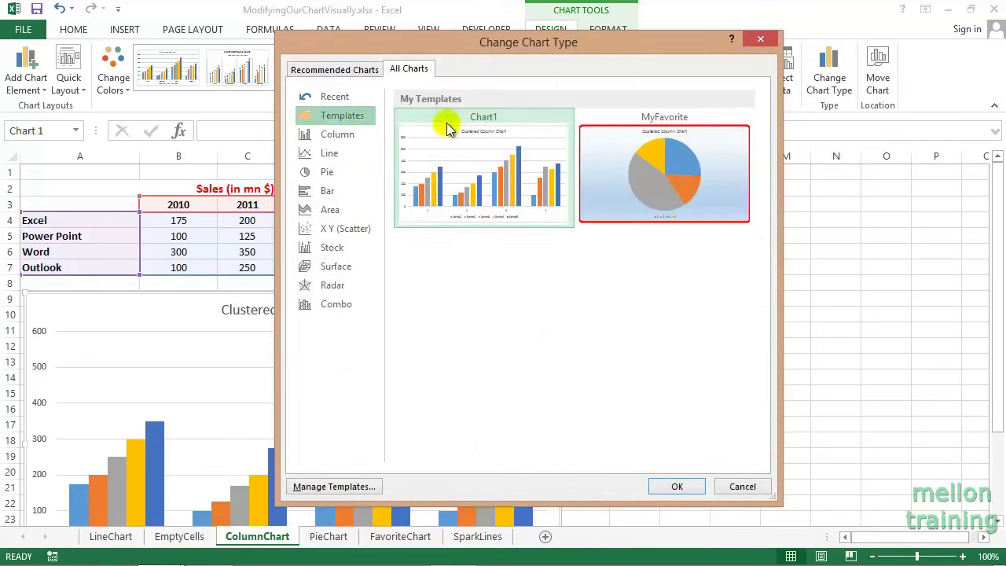
mouse_move(665, 173)
click(682, 153)
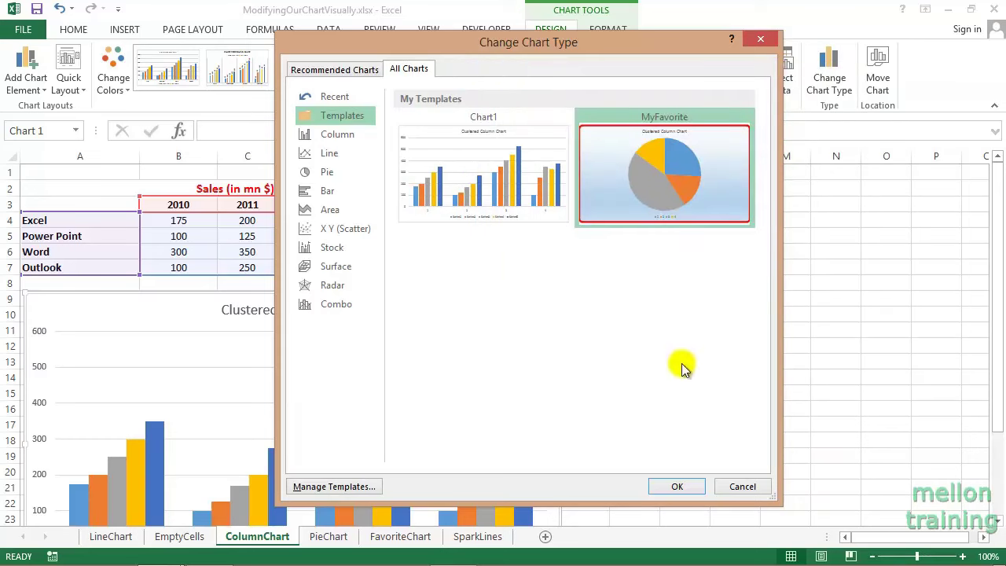
click(678, 487)
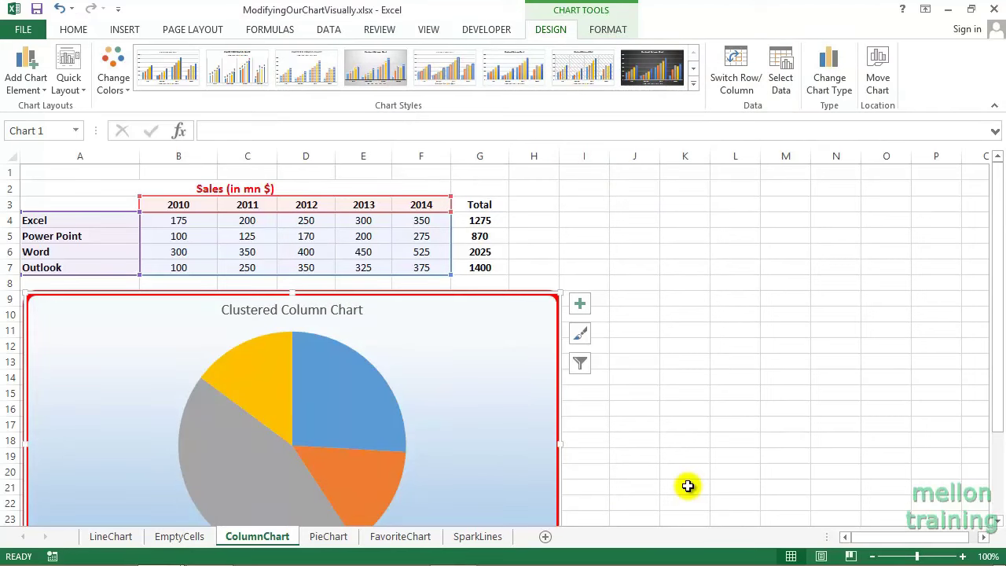
Delete the MyFavorite template from the saved chart templates folder via Manage Templates.
click(554, 30)
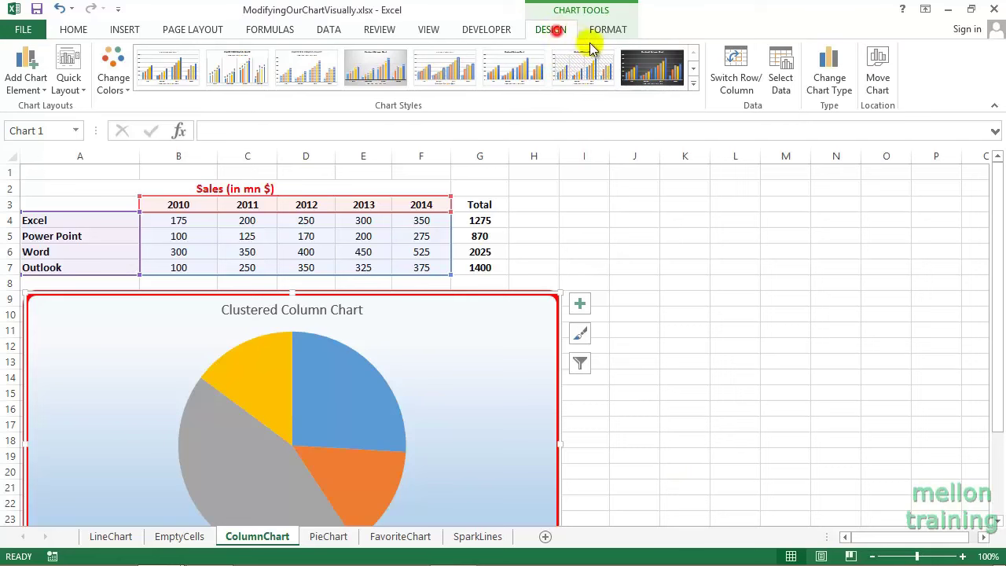
click(836, 79)
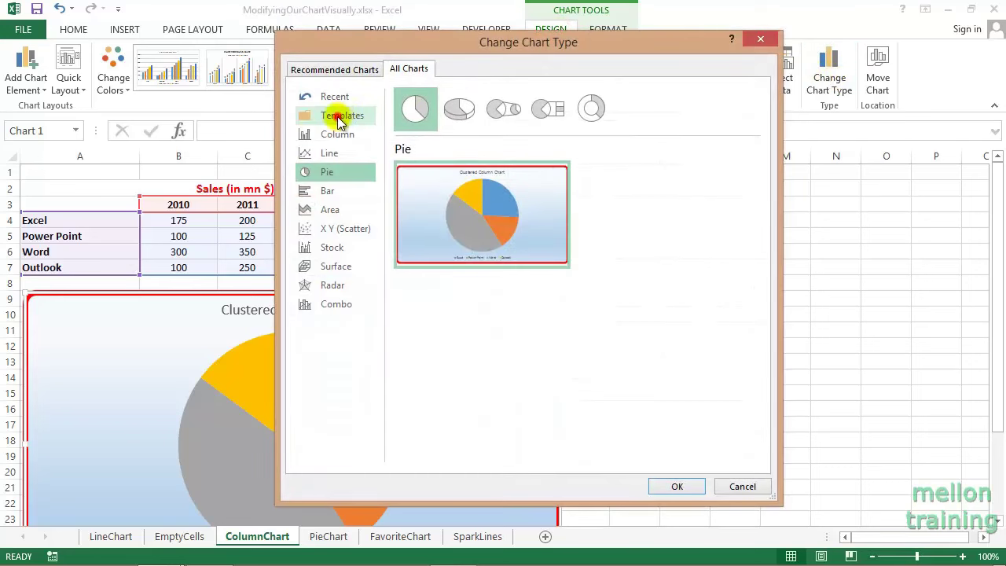
click(340, 117)
mouse_move(681, 138)
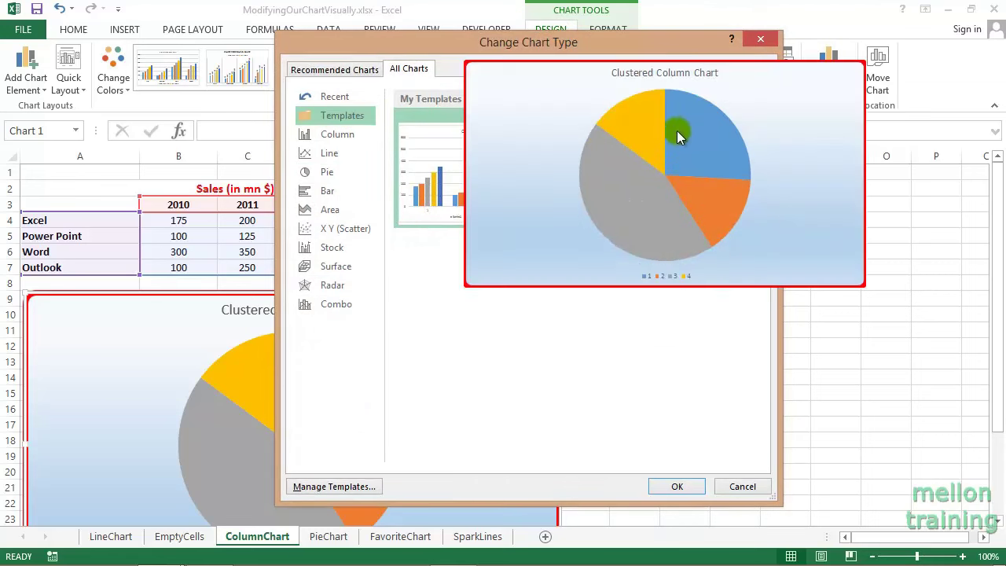
right_click(659, 139)
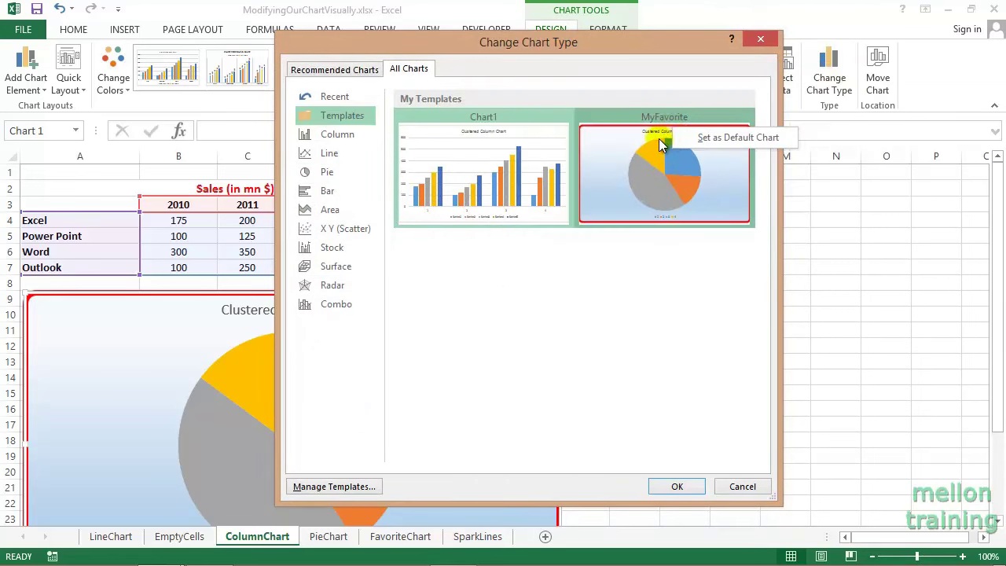
click(633, 174)
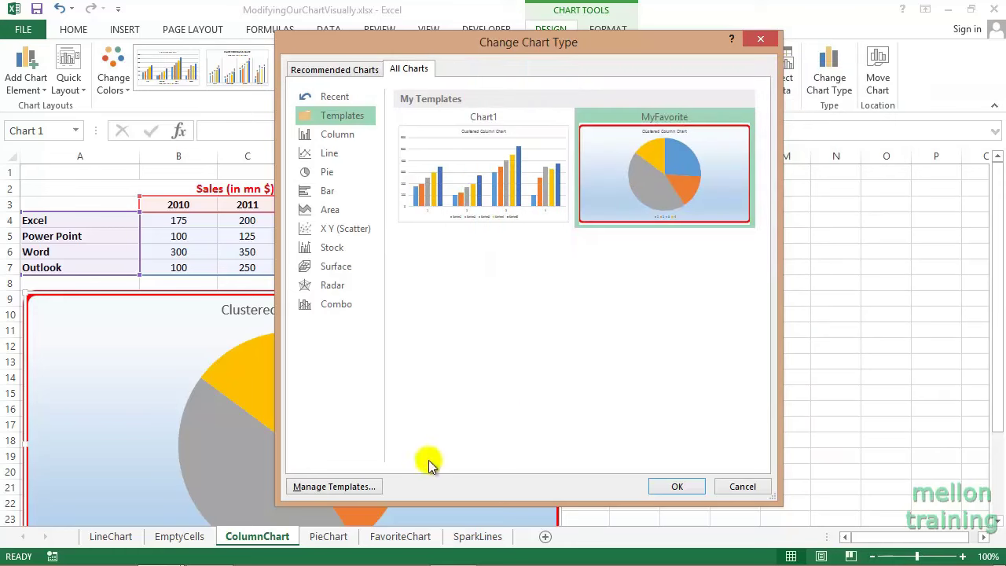
click(363, 485)
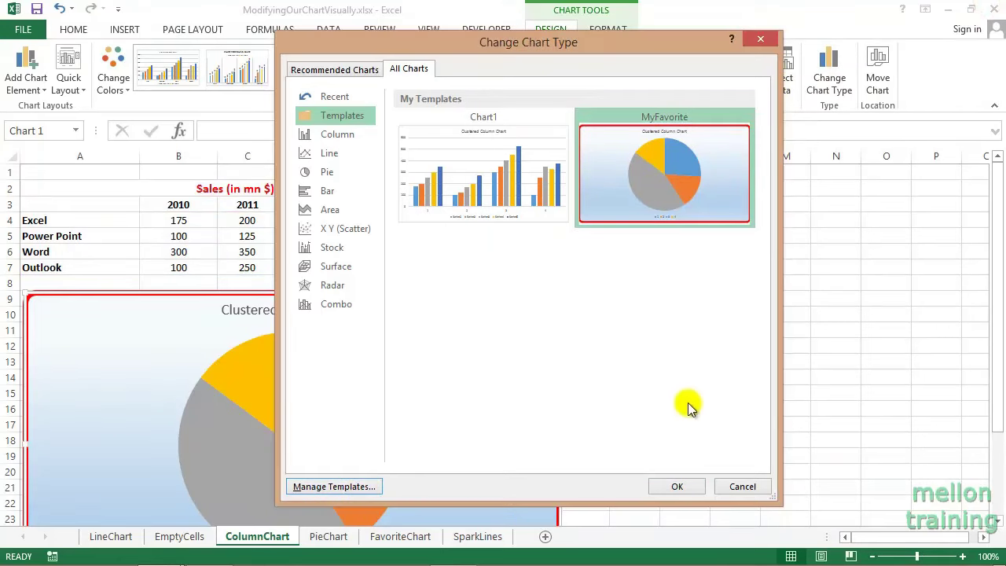
click(603, 439)
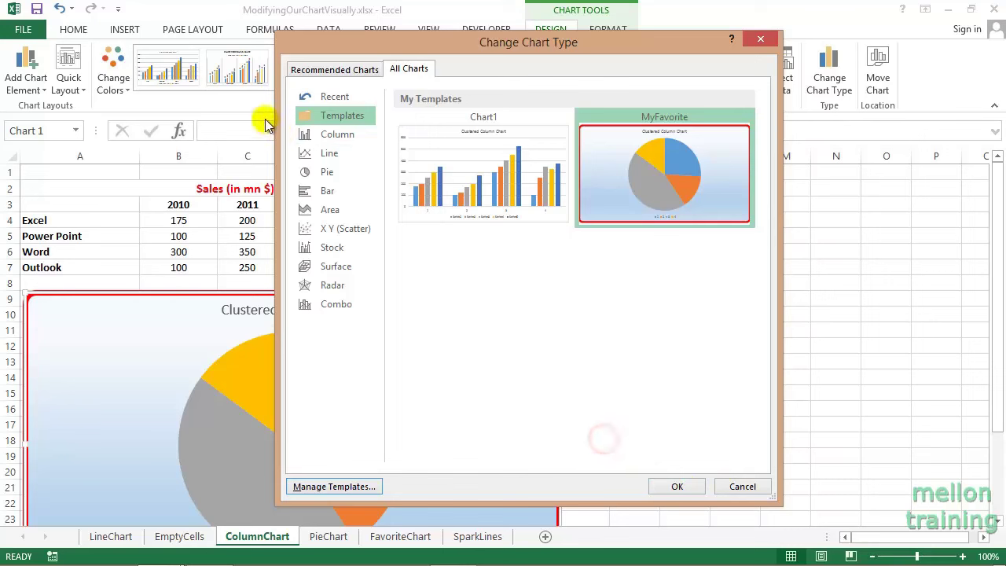
Apply the Chart1 clustered column template to the chart and deselect it.
click(334, 133)
click(336, 118)
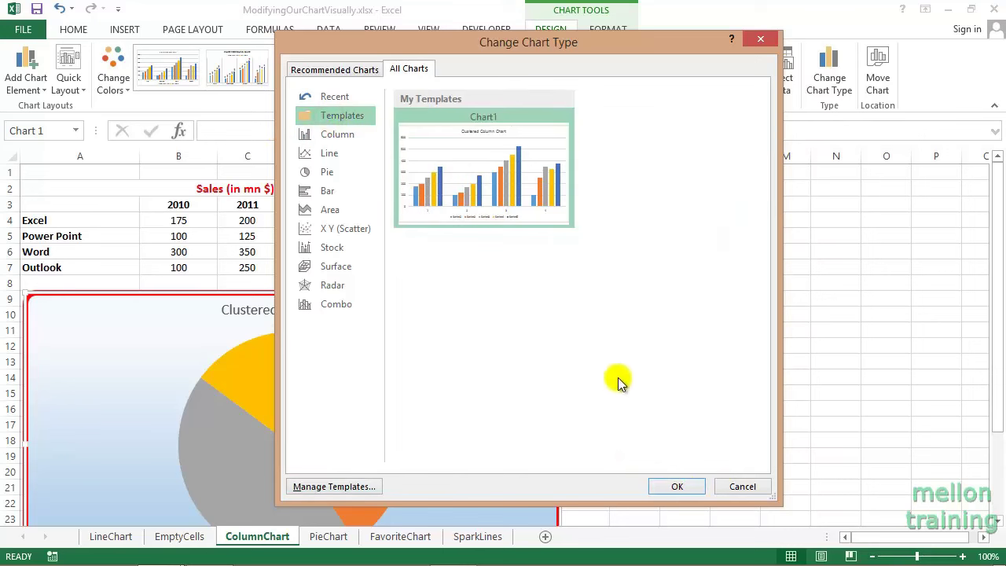
click(677, 487)
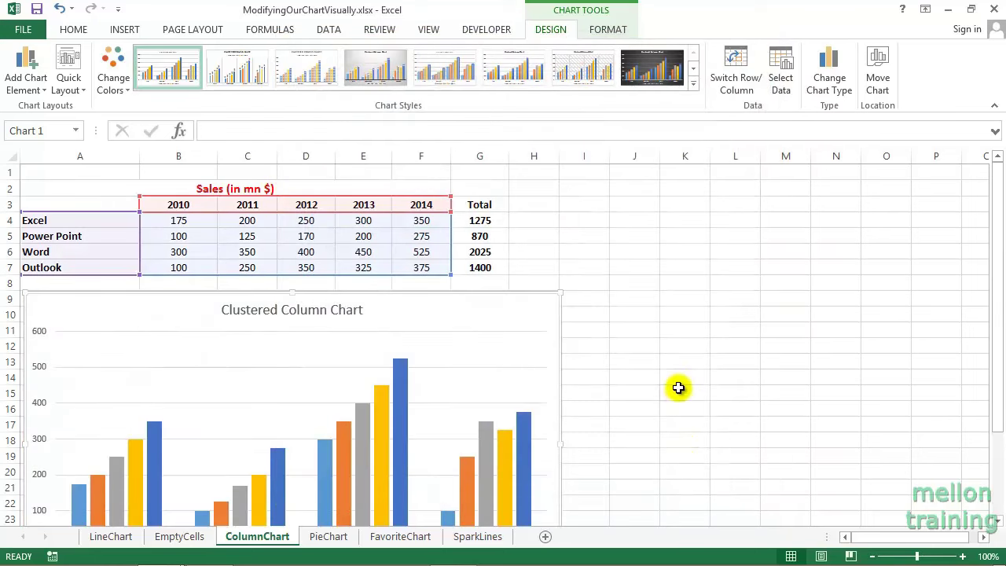
click(677, 387)
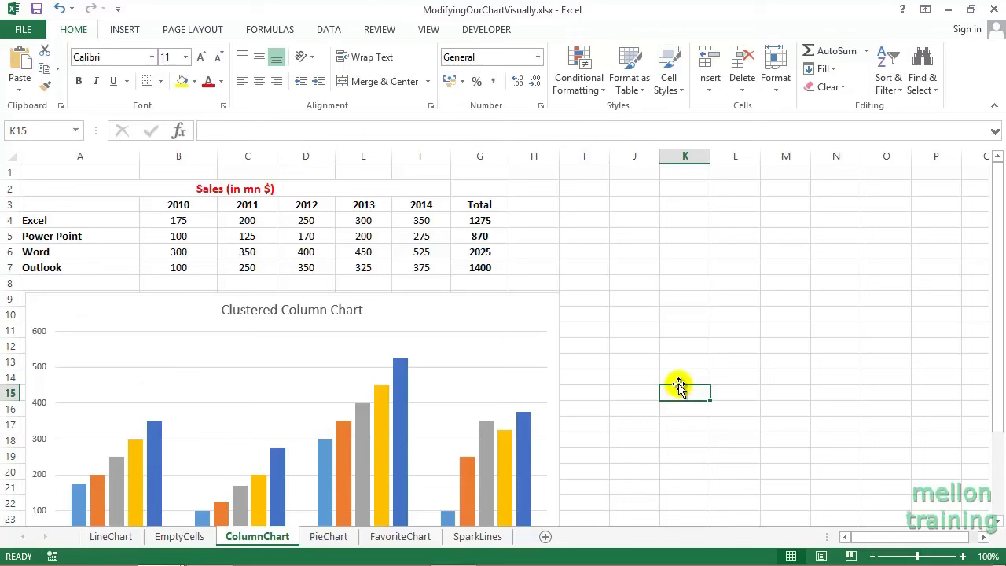
Preview the column chart as 3-D Pie, Pie of Pie, Bar of Pie and Doughnut.
click(510, 312)
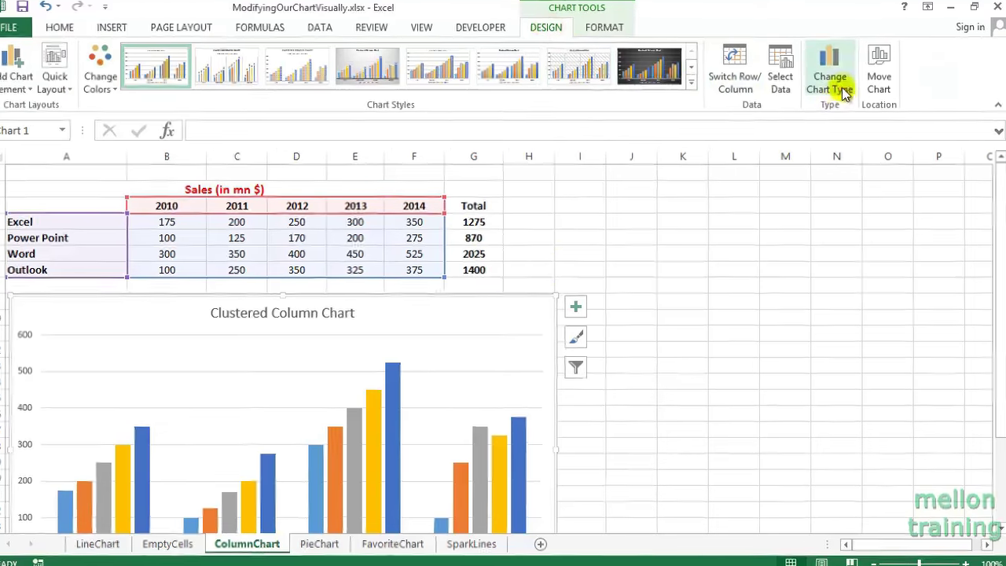
click(844, 90)
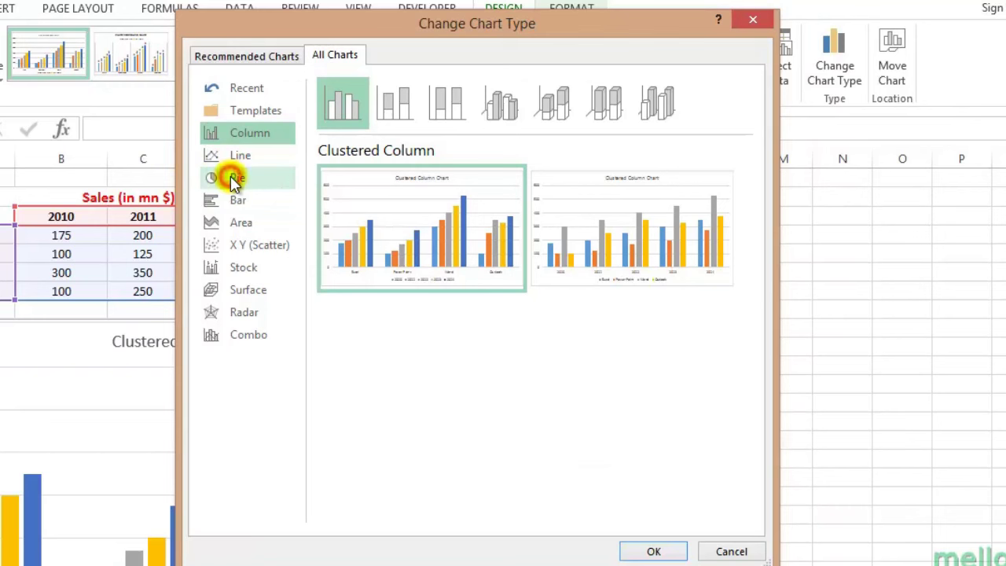
click(234, 179)
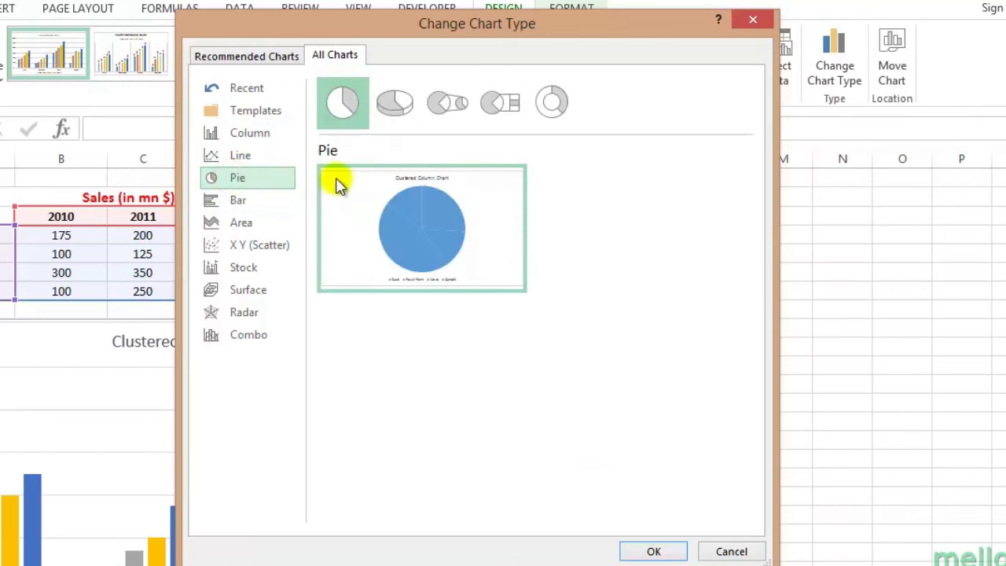
click(398, 106)
click(454, 107)
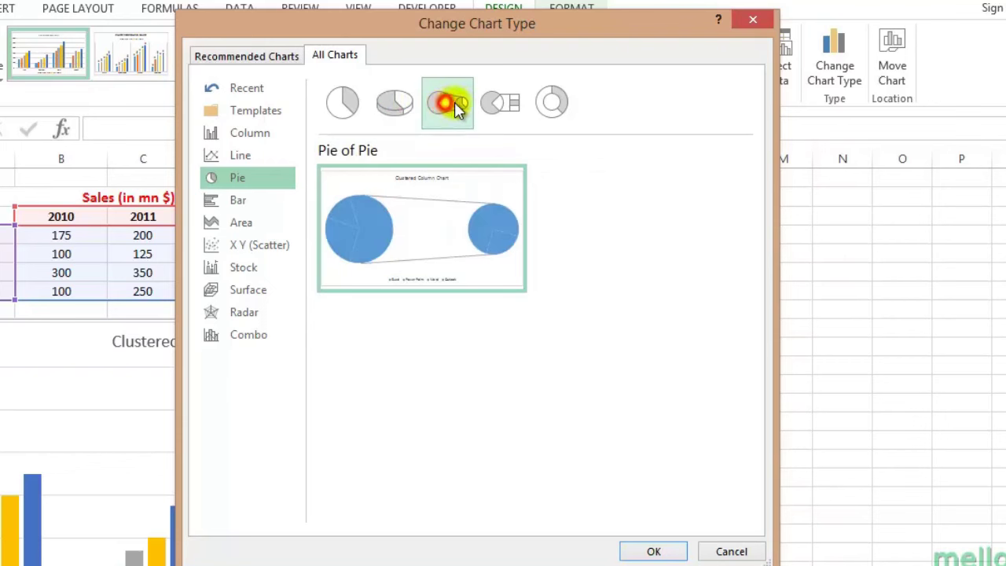
click(495, 103)
click(554, 103)
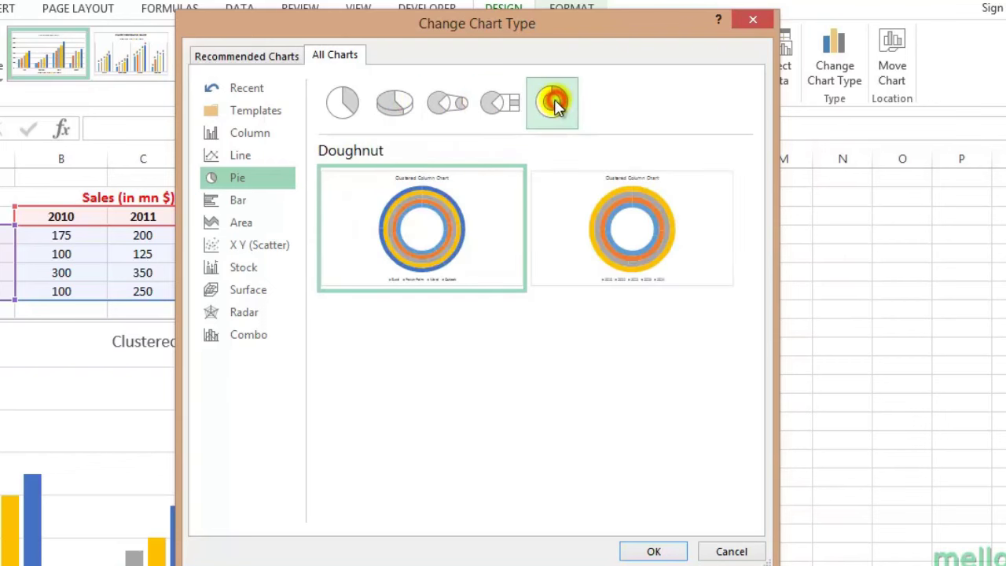